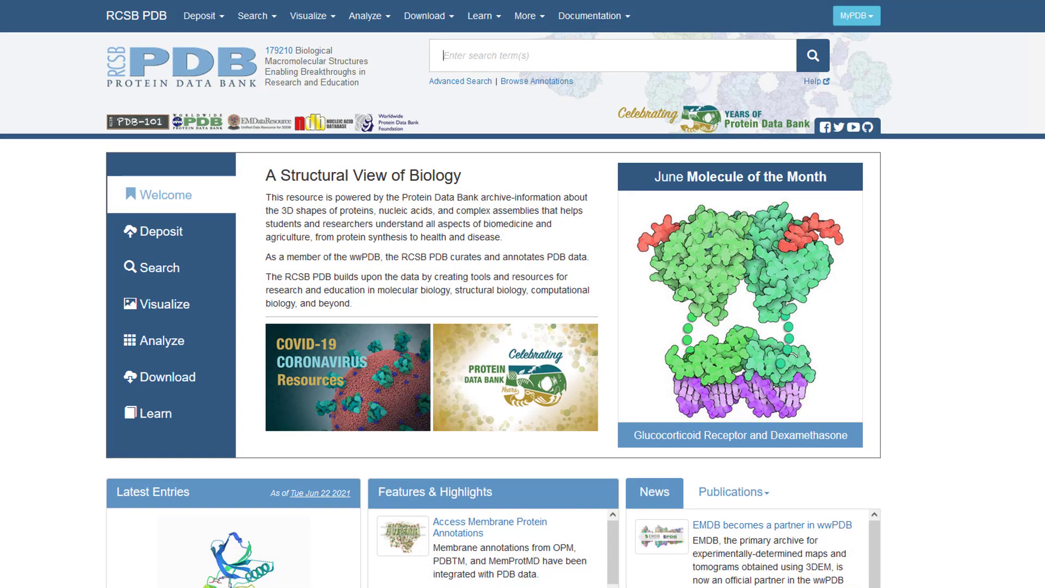
Orbit the view around the spike protein to inspect its purple, green and brown chains from several sides
scroll(522, 310, down, 5)
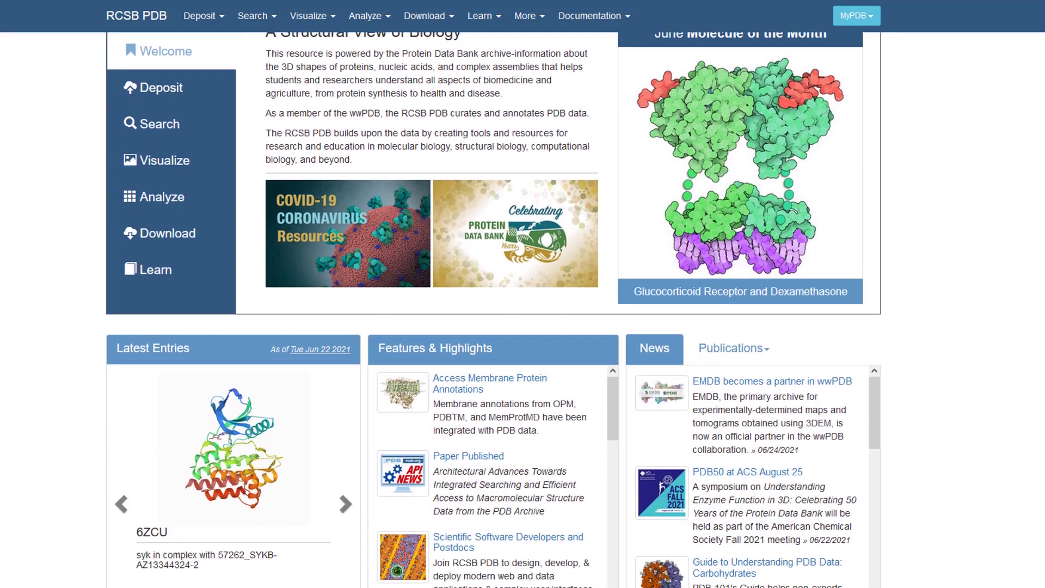
scroll(522, 309, down, 2)
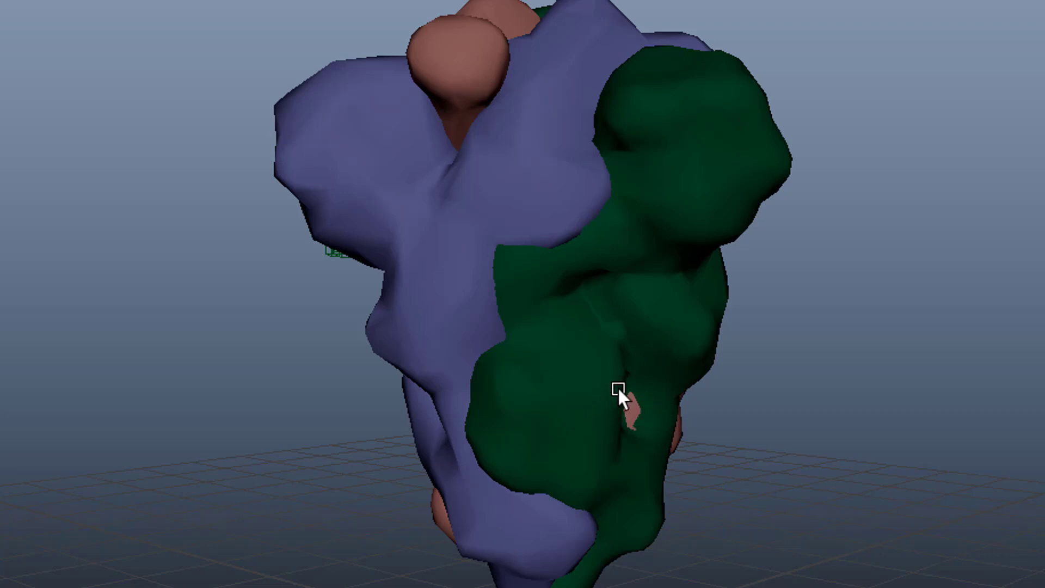
alt+drag(617, 386, 747, 366)
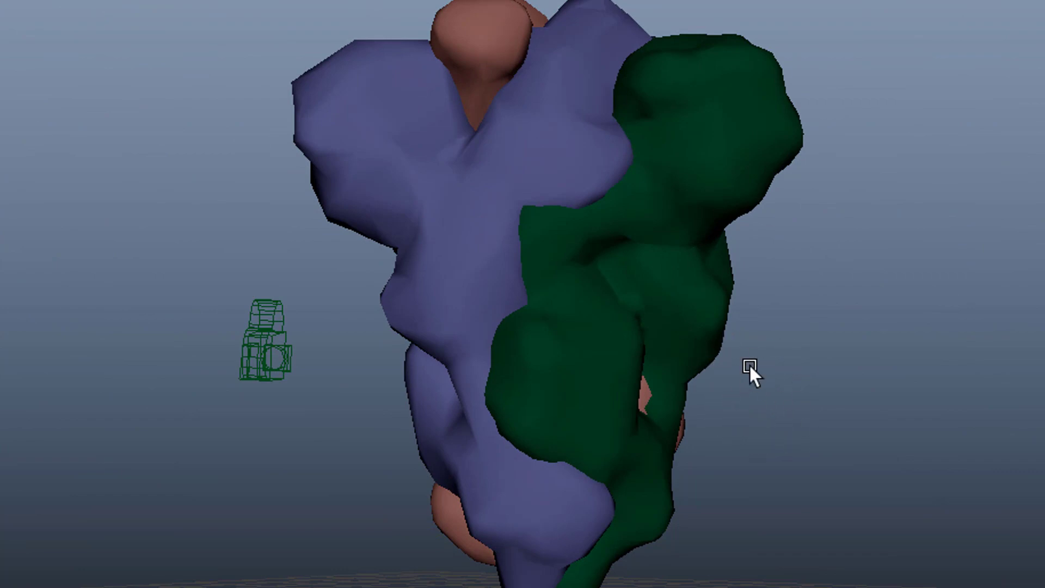
alt+drag(749, 363, 619, 411)
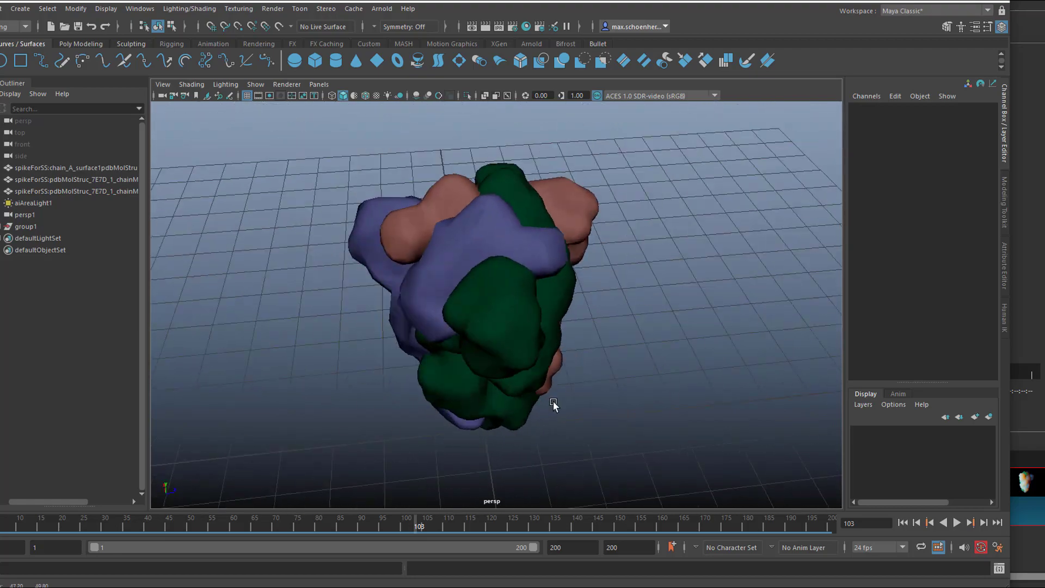
alt+drag(553, 405, 621, 363)
Inspect the green chain's aiStandardSurface material and its presets list without applying a preset
click(601, 276)
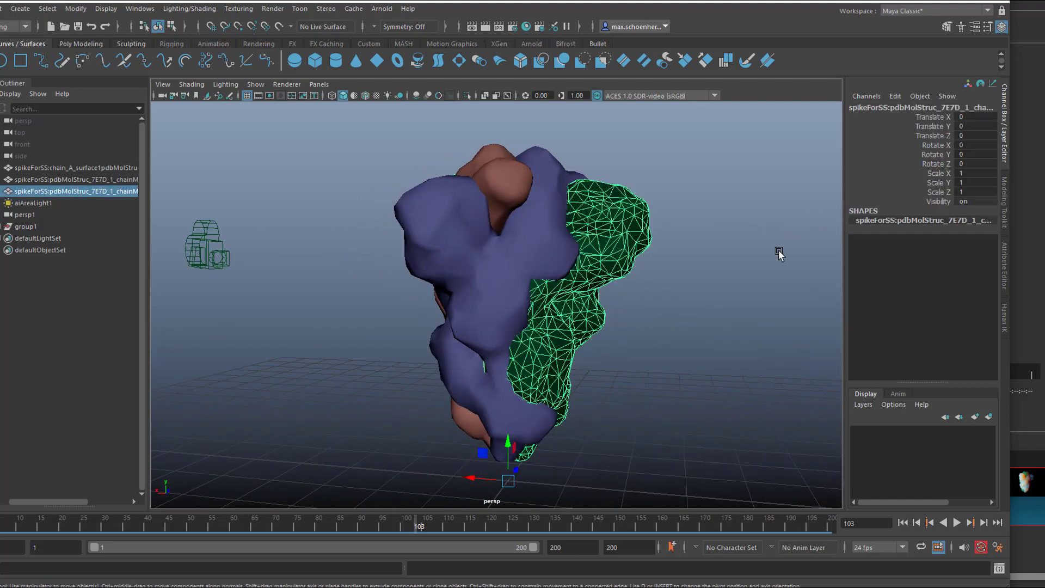
click(1004, 266)
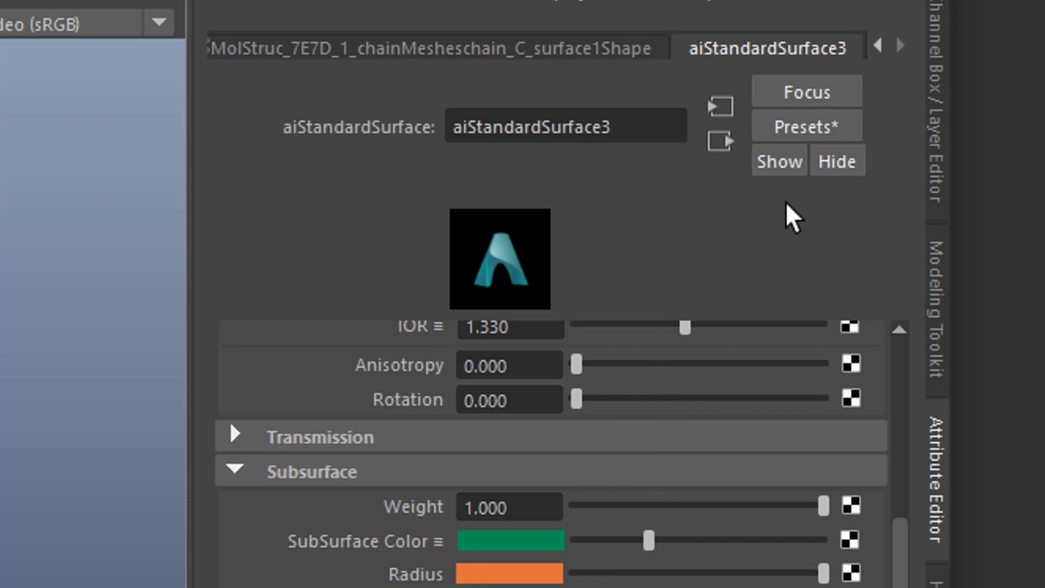
click(809, 127)
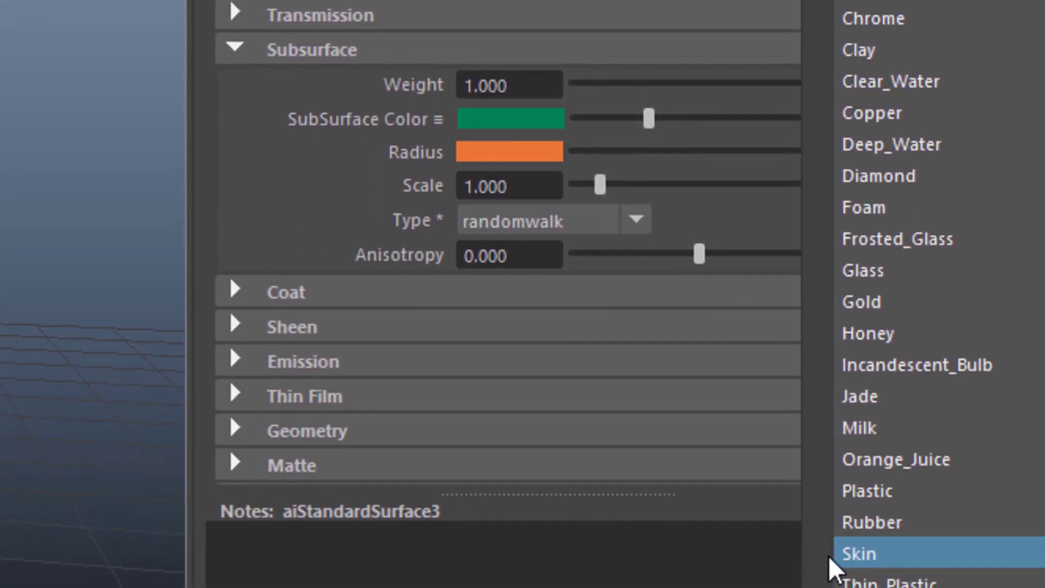
key(Escape)
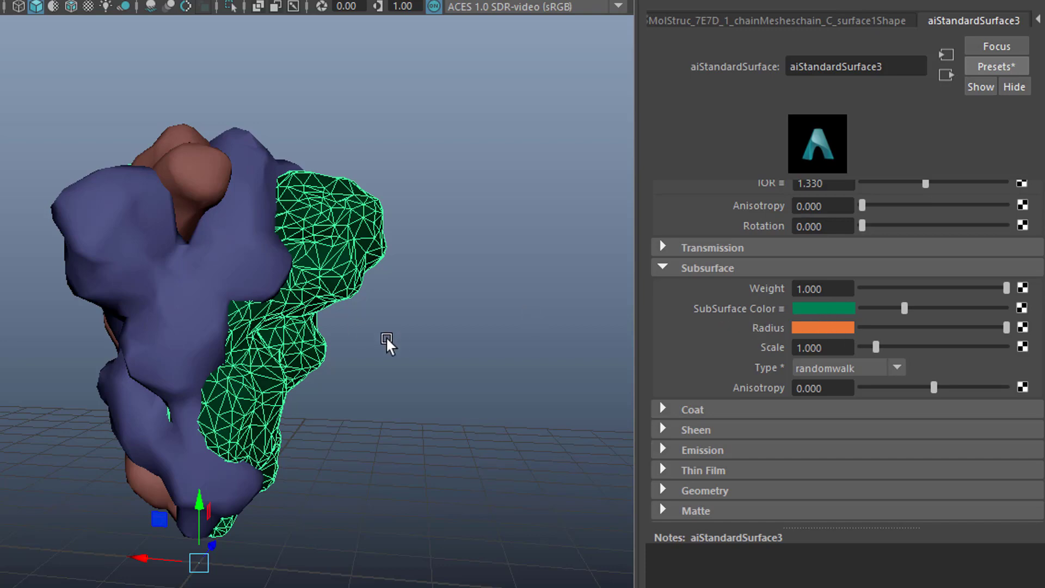
Select the purple chain, then the brown chain, to view aiStandardSurface1's subsurface settings
click(212, 272)
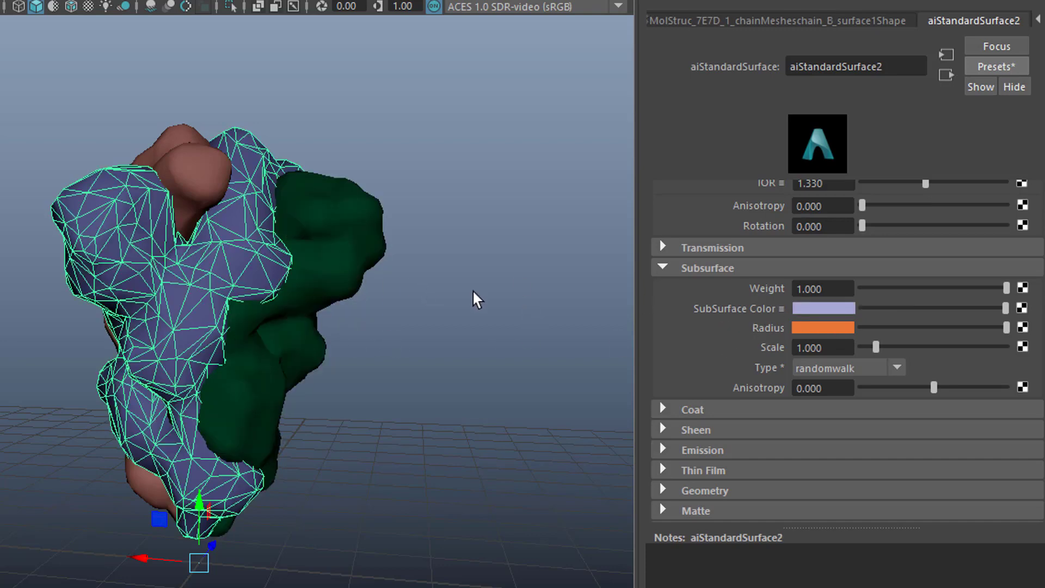
click(185, 166)
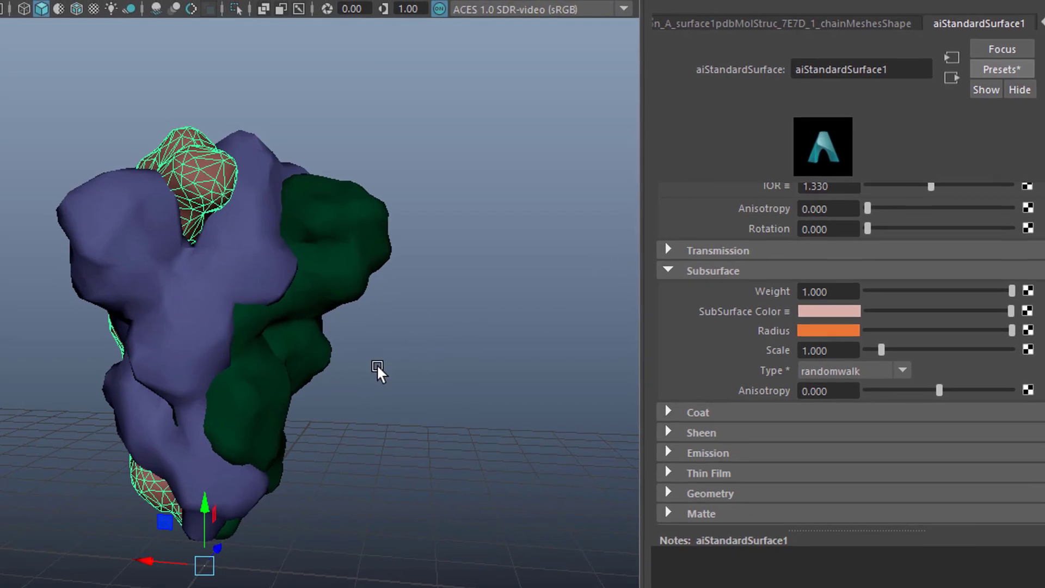
alt+drag(378, 369, 340, 371)
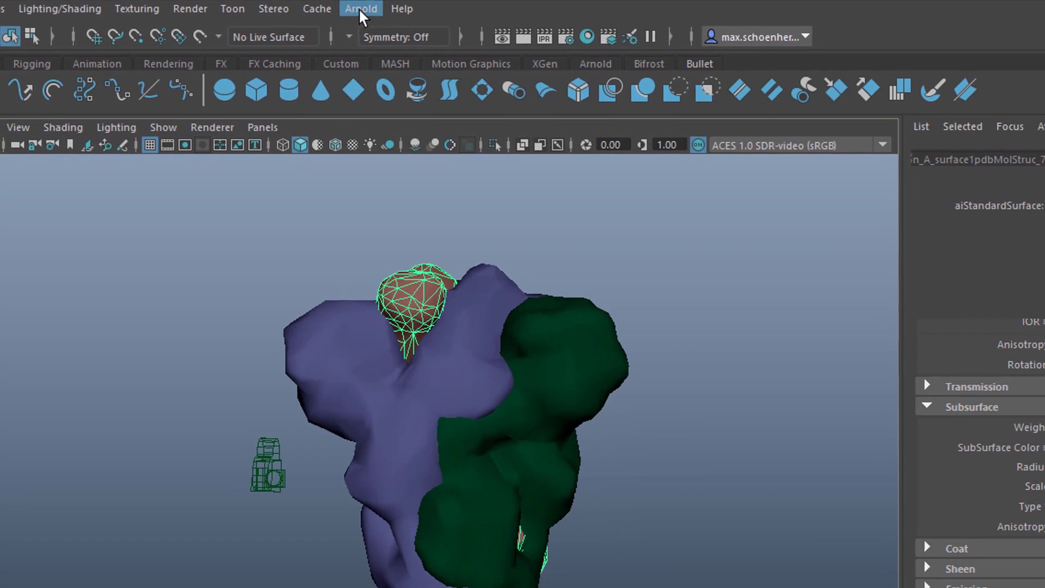
Render the current view with Arnold, move the RenderView window aside, and orbit the viewport
click(358, 7)
click(382, 44)
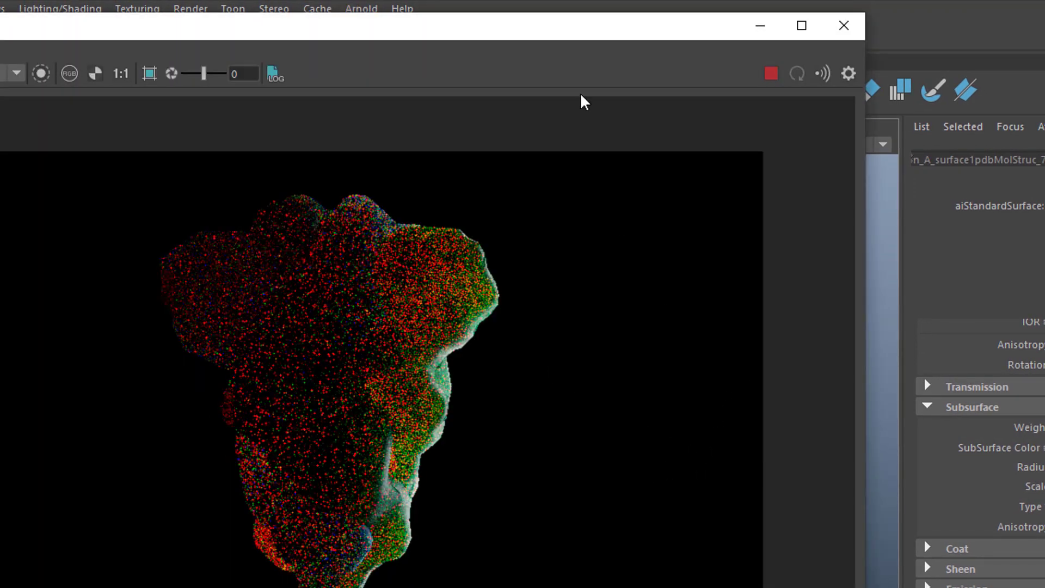
drag(532, 35, 669, 60)
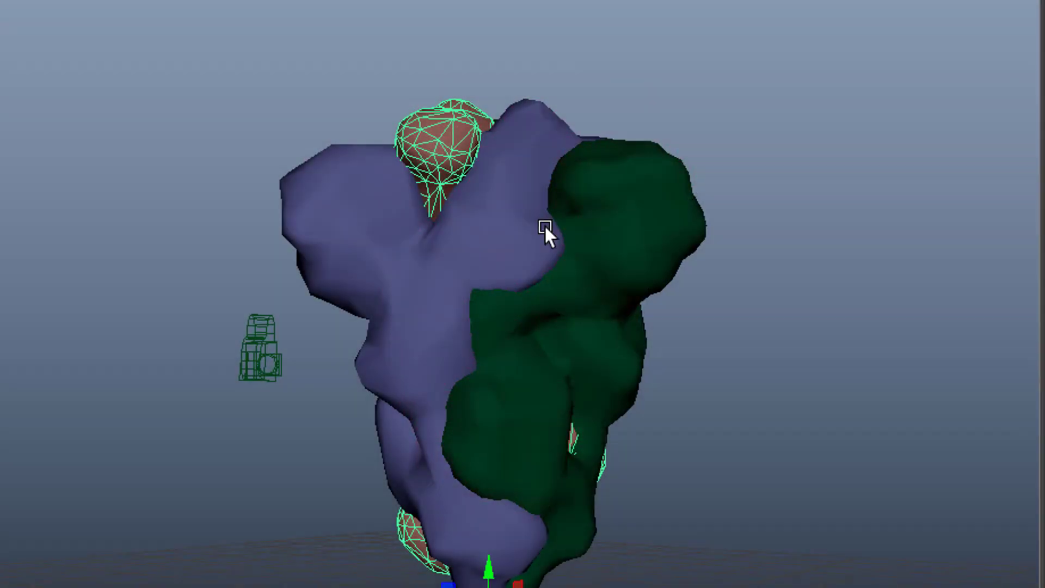
alt+drag(544, 231, 676, 185)
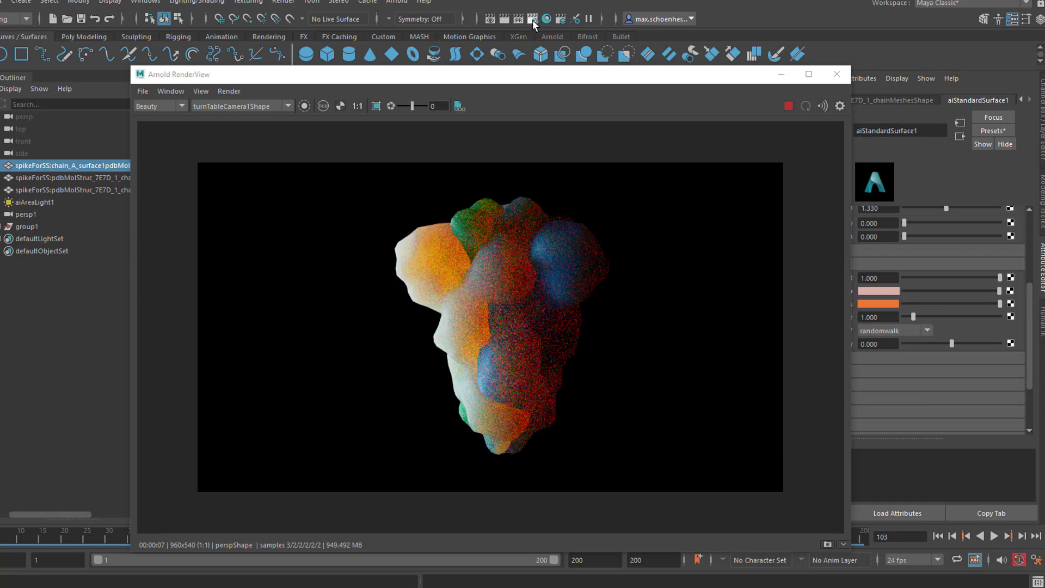
Change Camera (AA) from 3 to 7 in the Arnold Renderer Sampling settings
click(532, 19)
drag(845, 39, 740, 70)
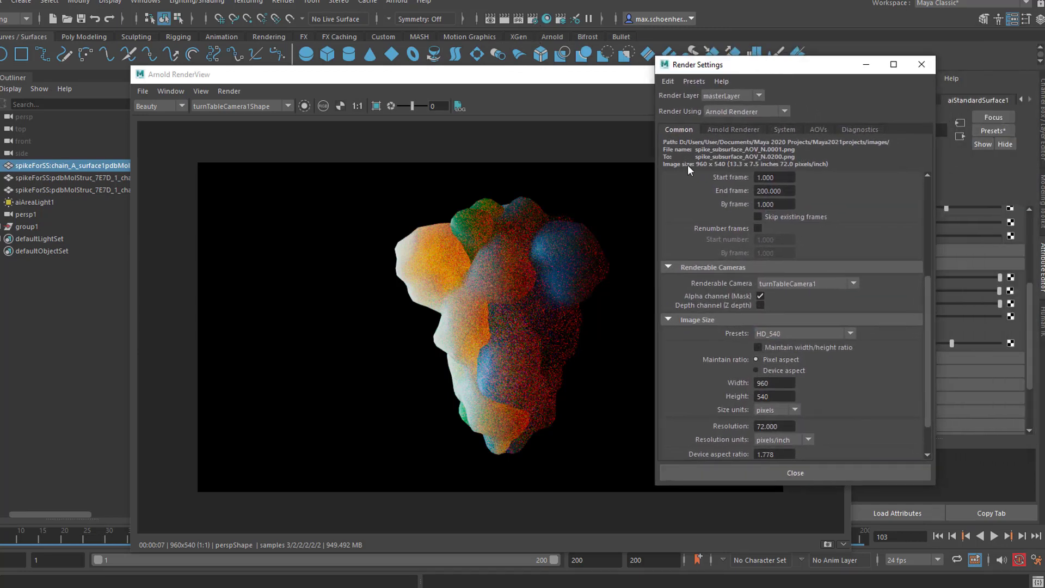
drag(929, 288, 852, 196)
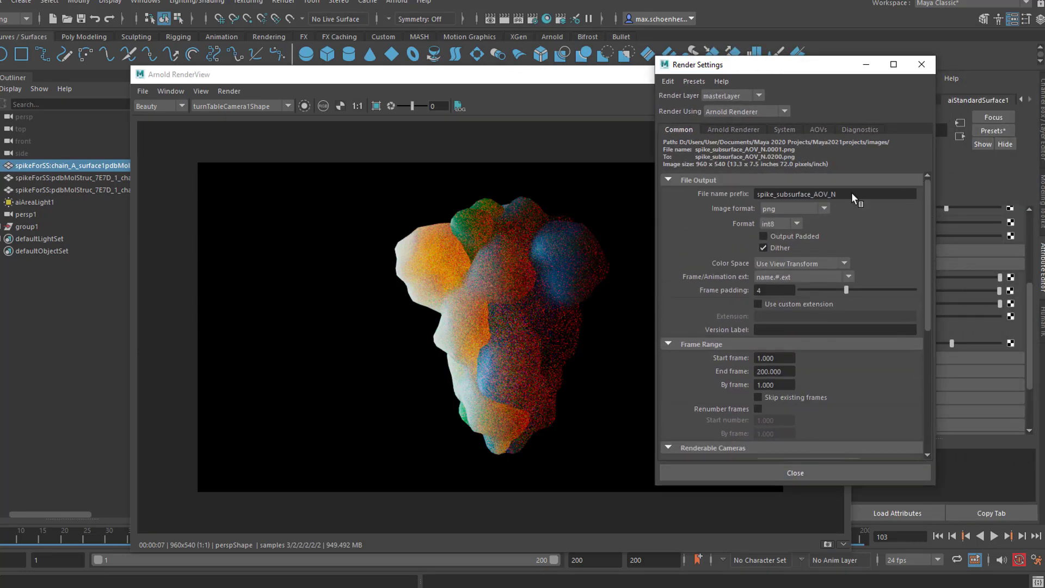
drag(930, 278, 945, 361)
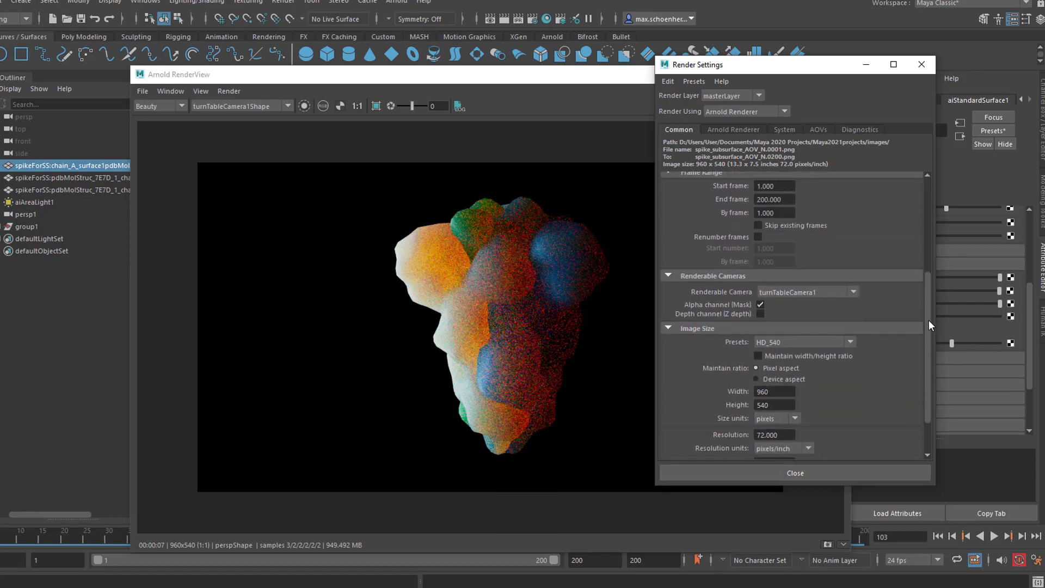
drag(929, 320, 932, 173)
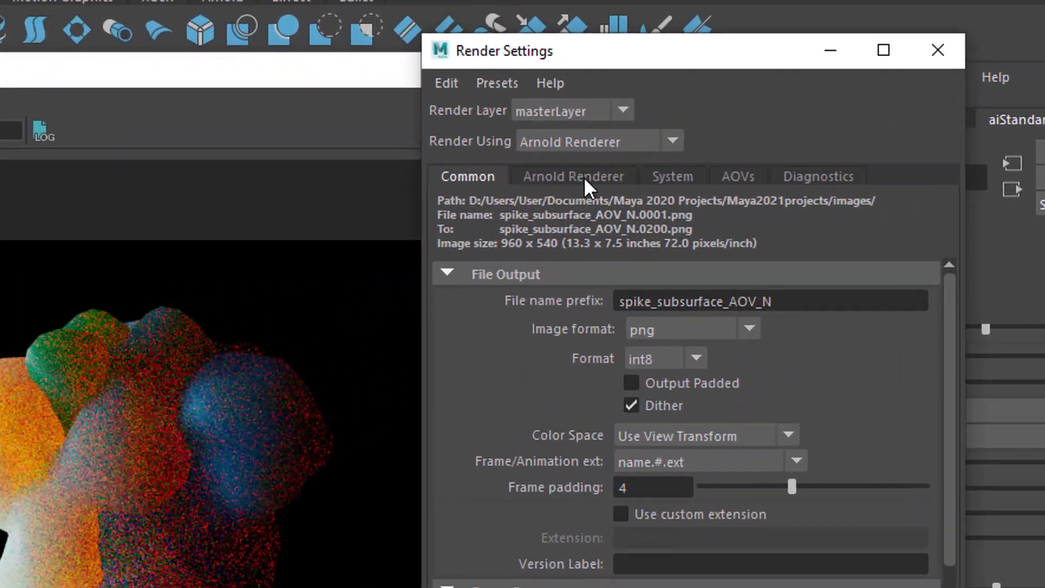
click(617, 166)
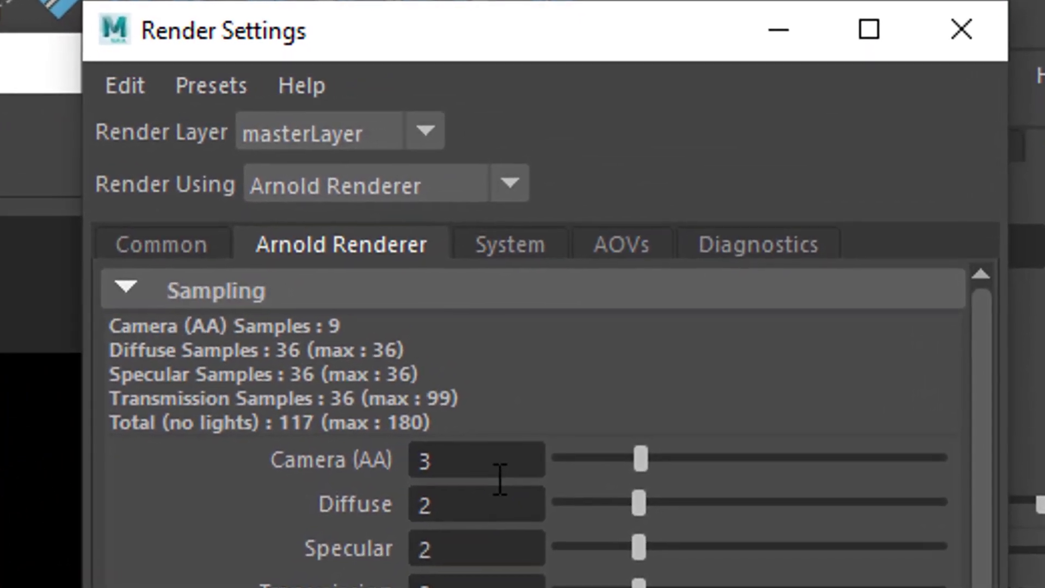
click(441, 468)
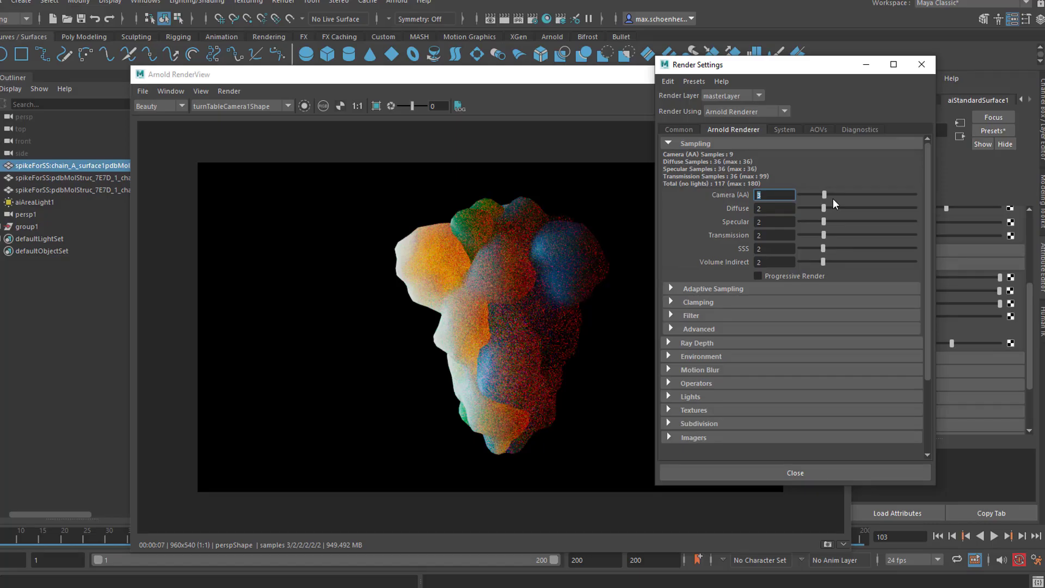
text(7)
key(Return)
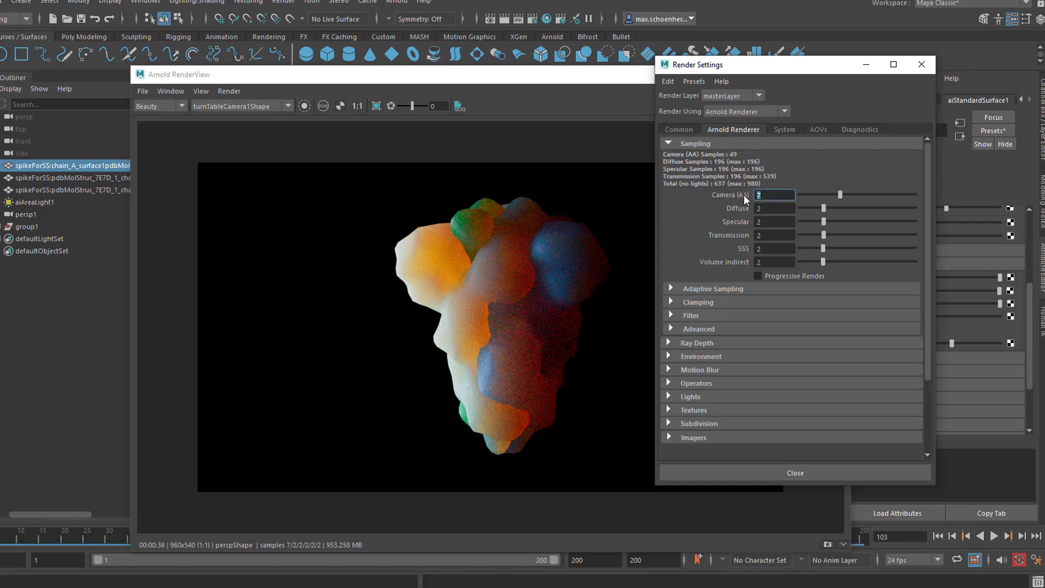
Commit Camera (AA) 20, giving 400 camera samples for the spike protein re-render
key(Return)
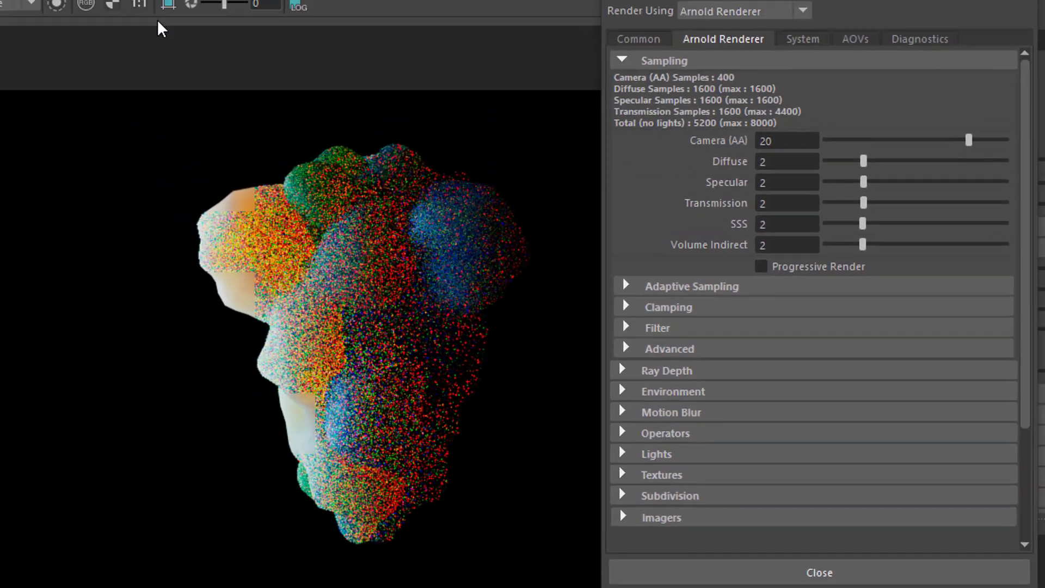
Crop the render to a small square region on the protein's upper middle
click(186, 47)
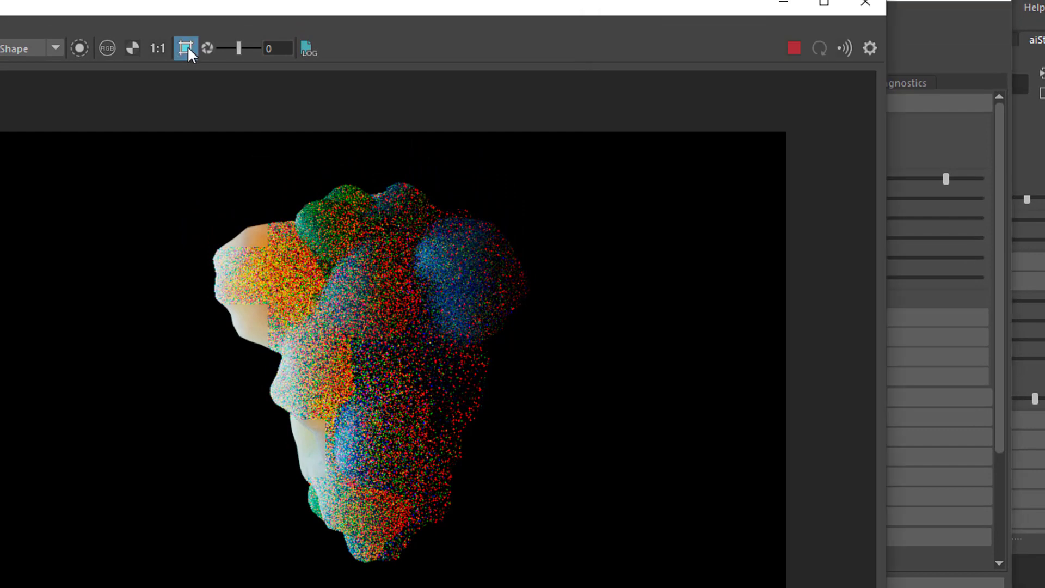
drag(319, 239, 416, 348)
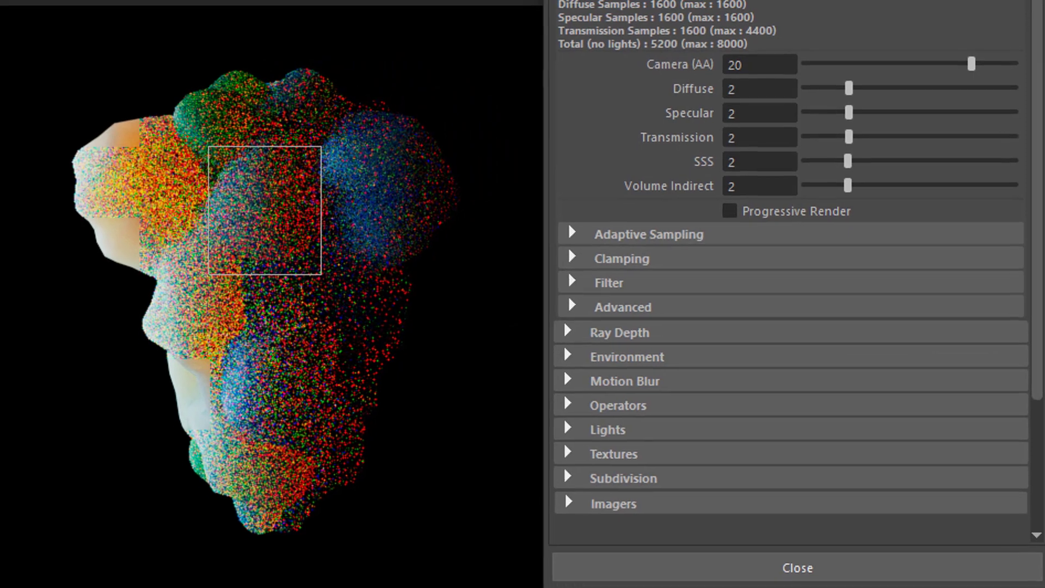
Lower Camera (AA) sampling from 20 to 1
double_click(760, 65)
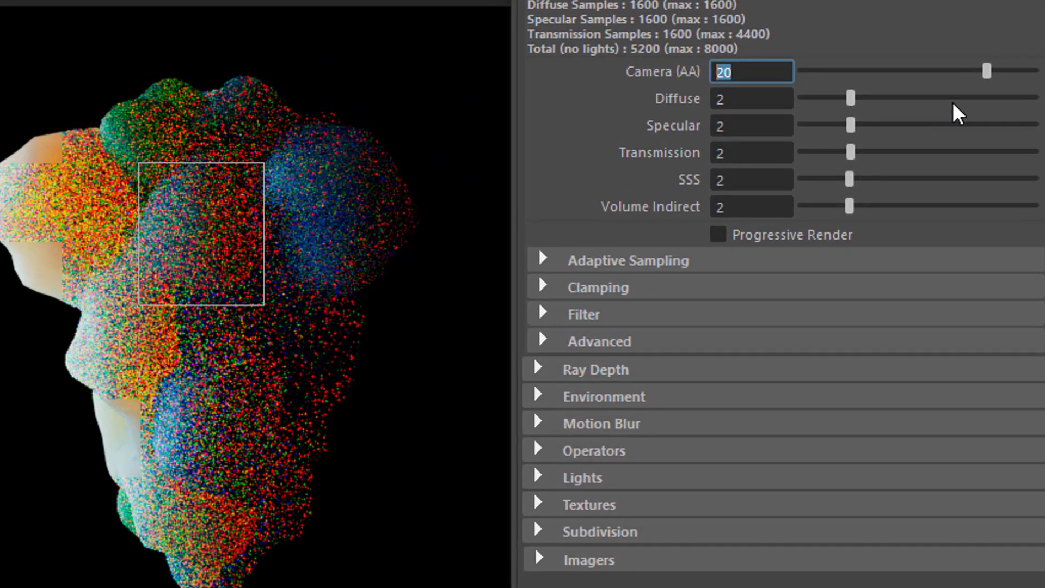
text(1)
key(Return)
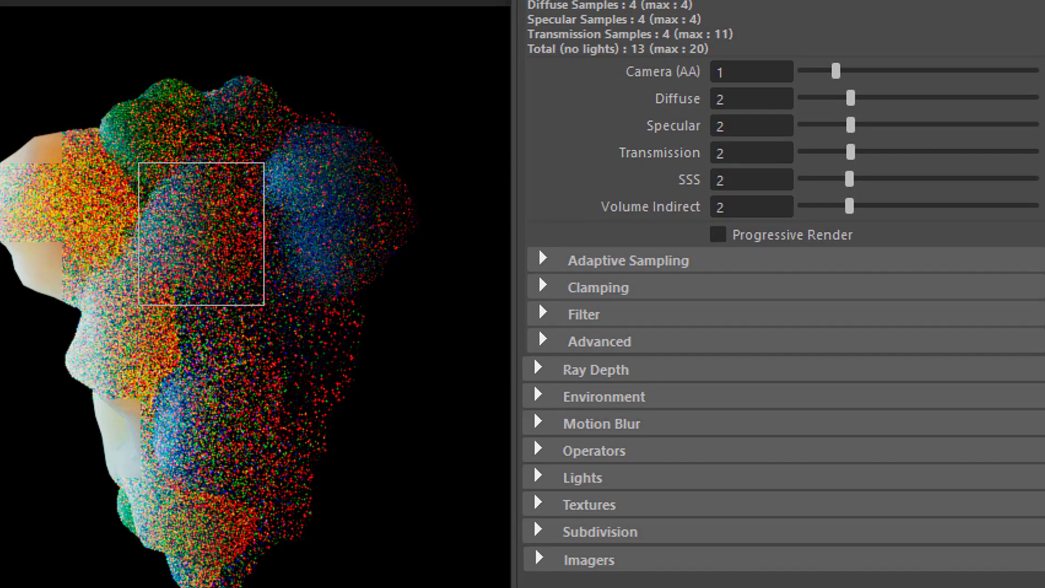
Widen the render image, restore the settings panel, and set Camera (AA) to 0
drag(514, 228, 893, 207)
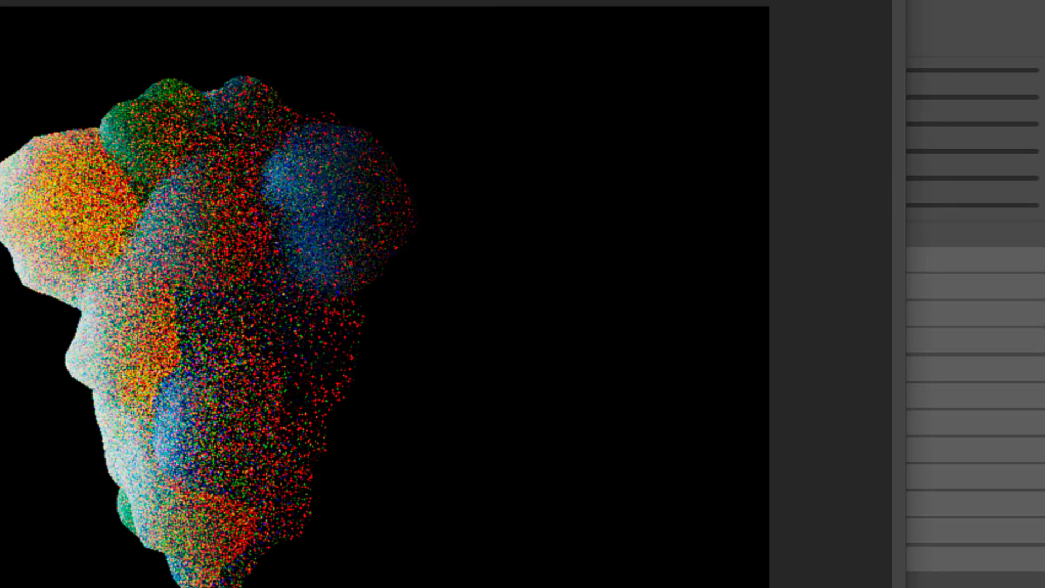
drag(898, 463, 514, 463)
double_click(730, 70)
text(0)
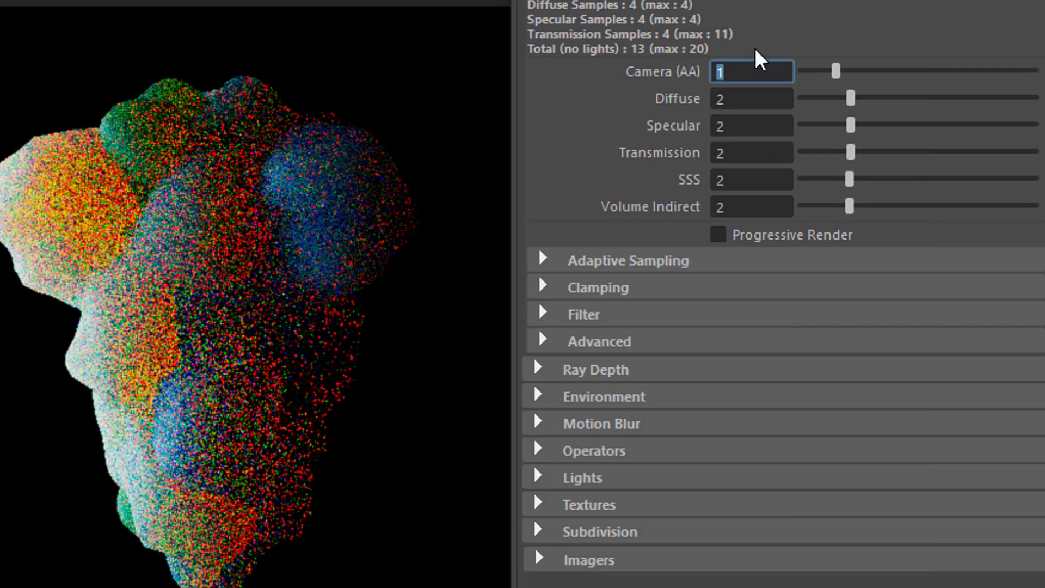
key(Return)
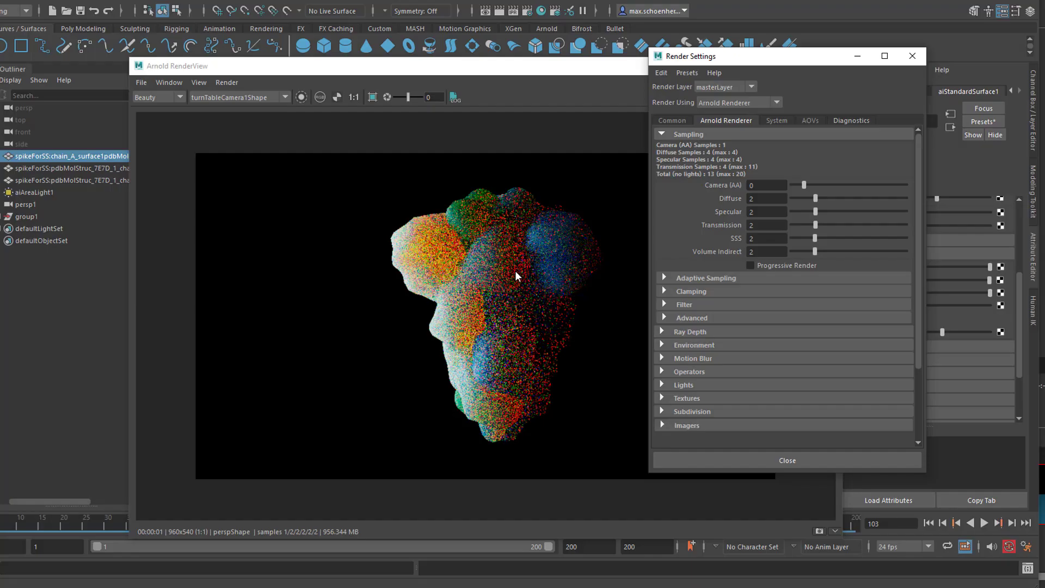
Set Arnold's Render Device to GPU in the System settings
click(1044, 0)
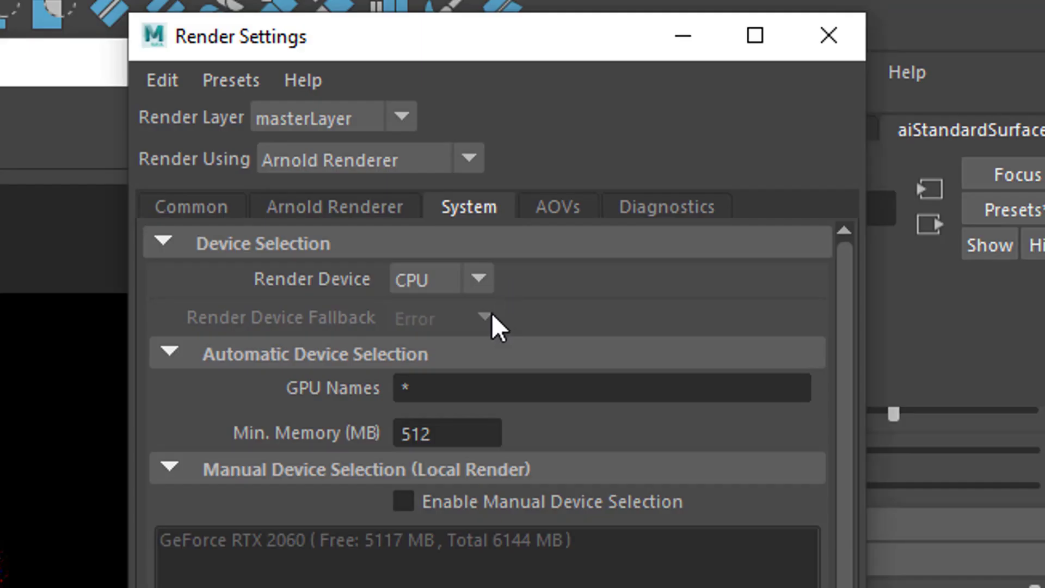
click(478, 279)
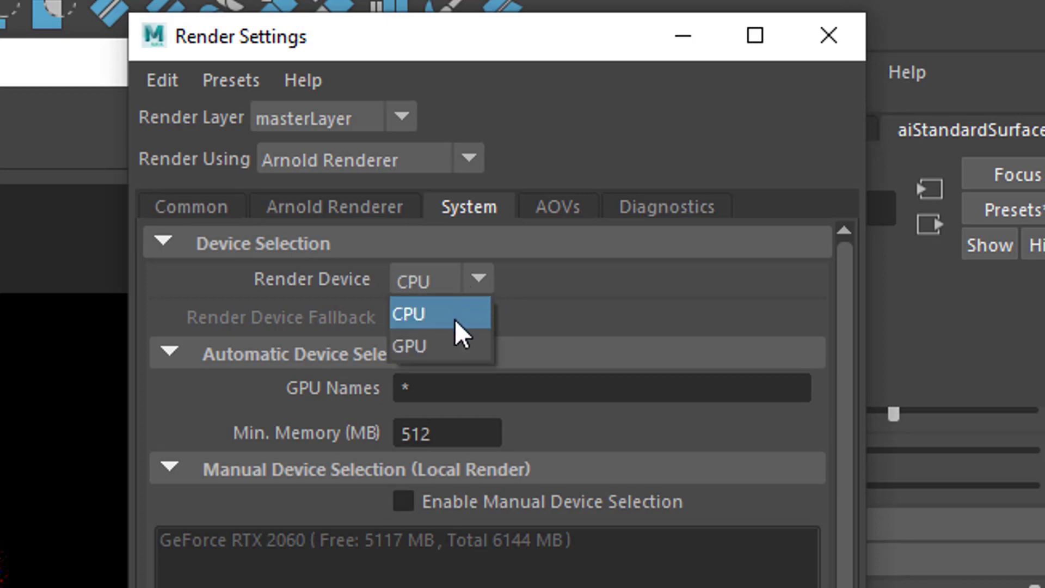
click(440, 348)
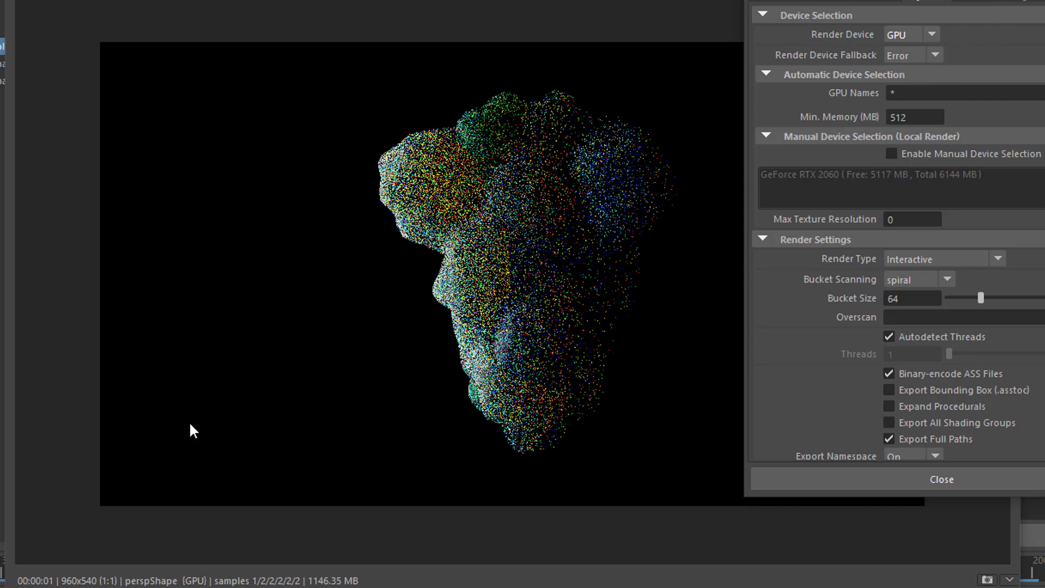
click(865, 16)
Set Camera (AA) sampling back to 7
click(901, 4)
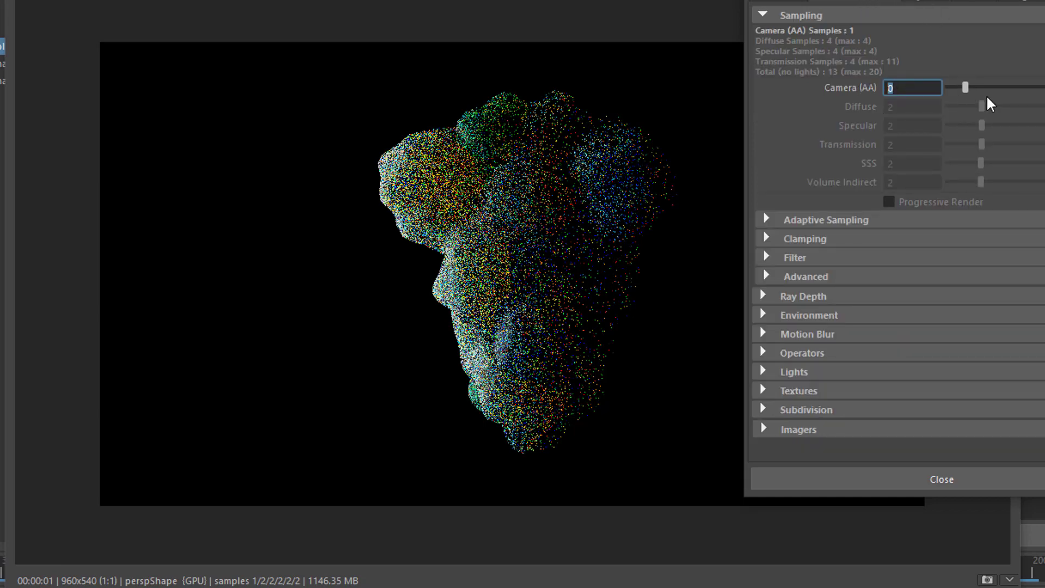
text(7)
key(Return)
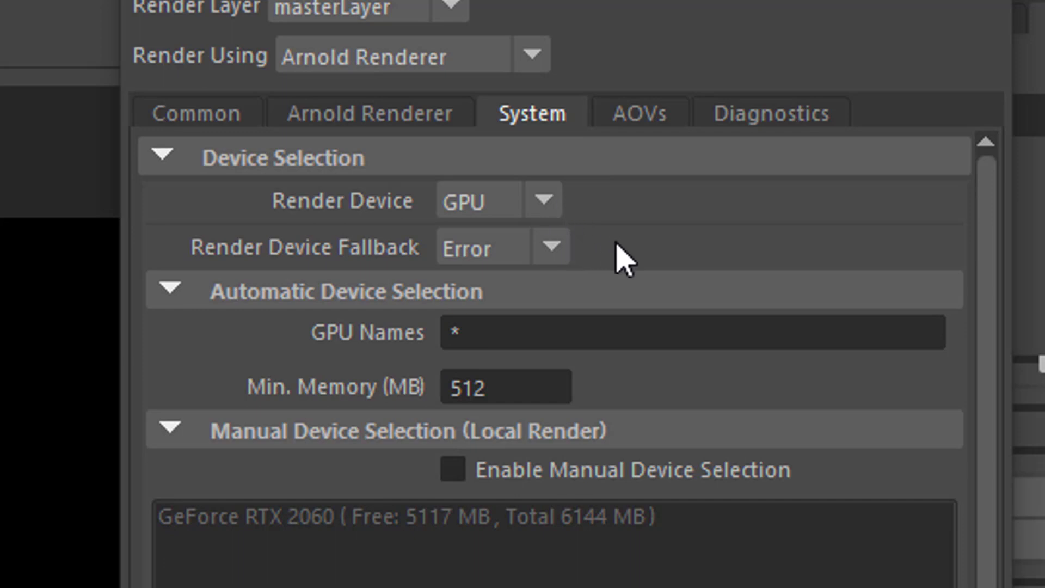
Enter 20 for Camera (AA) in the Arnold Renderer sampling settings
click(352, 115)
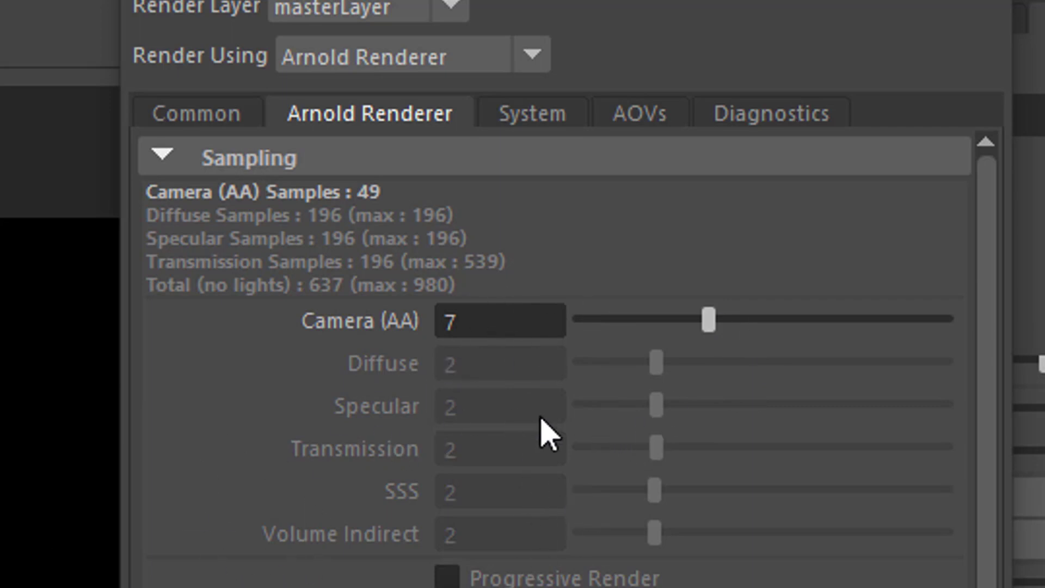
click(432, 322)
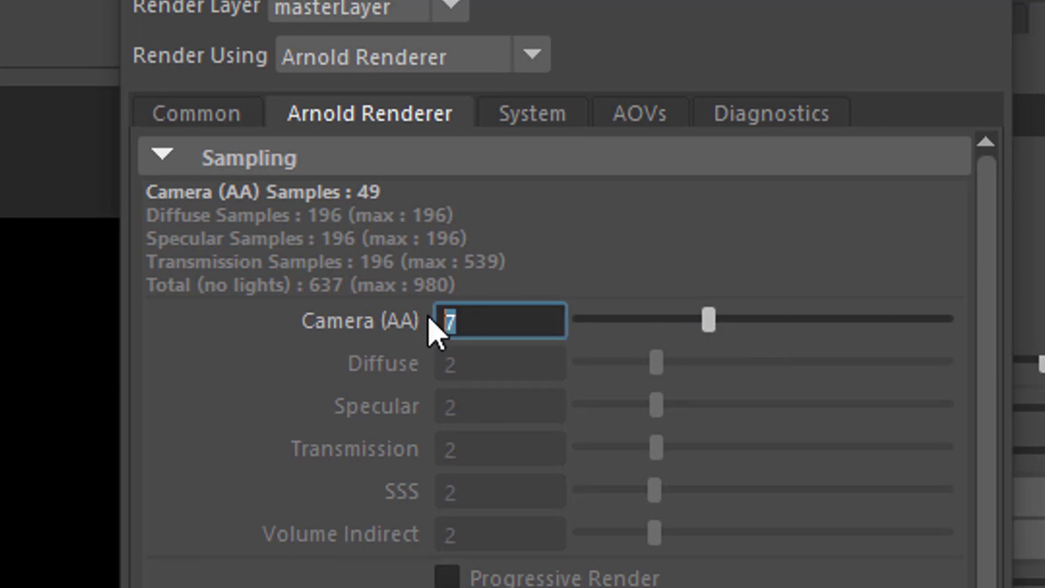
text(20)
key(Return)
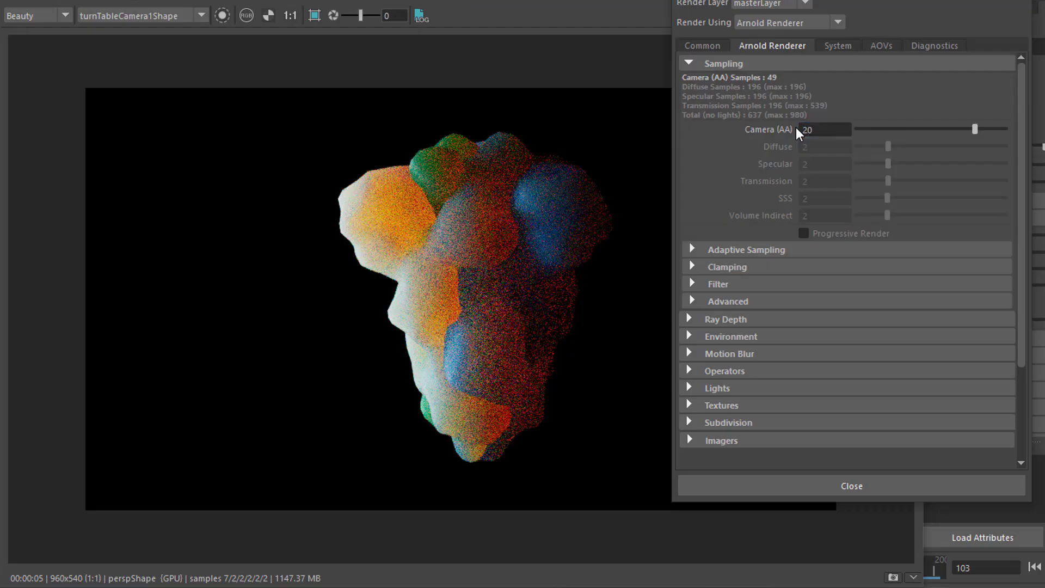